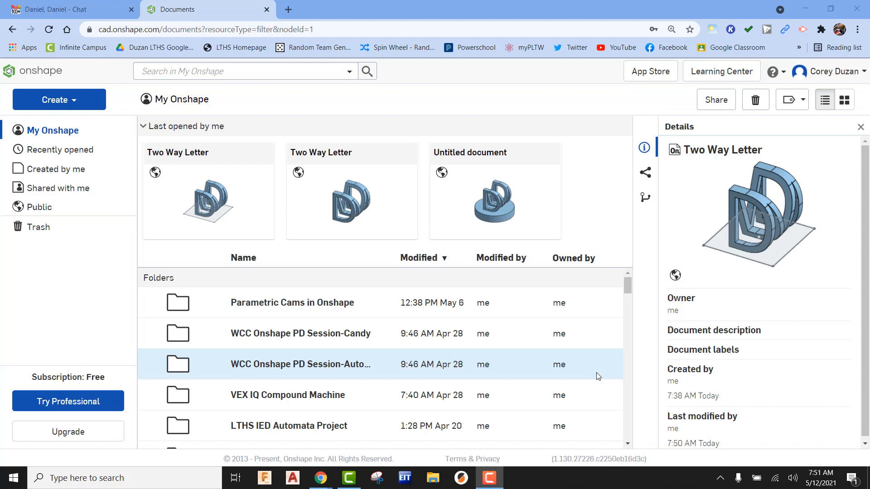
- Create a new public document named "Two Way Letter"
{"action": "left_click", "coordinate": [55, 100]}
{"action": "left_click", "coordinate": [56, 123]}
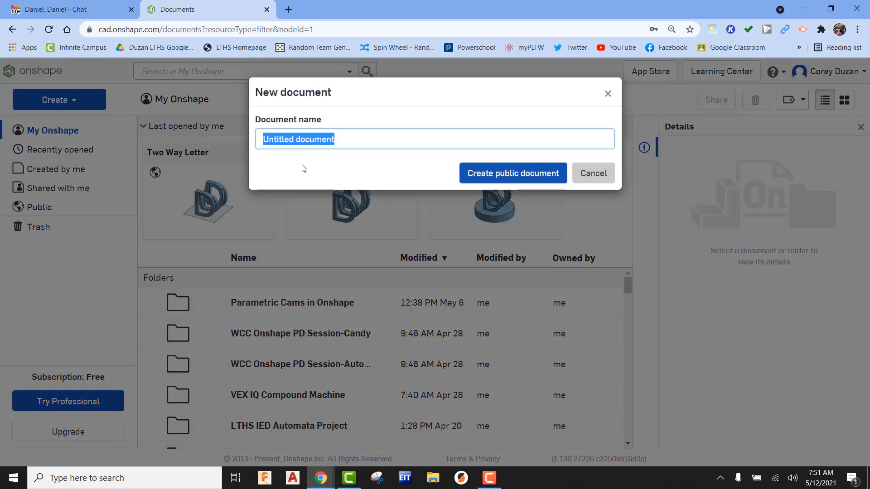
{"action": "type", "text": "T"}
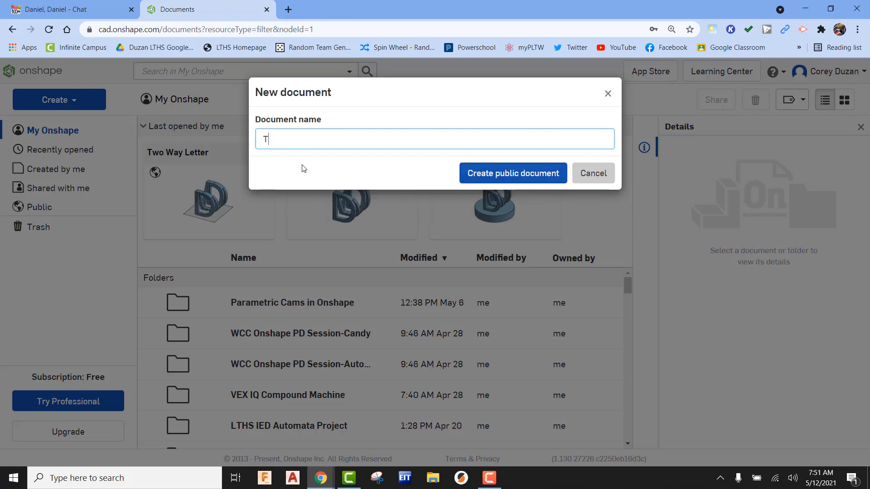
{"action": "type", "text": "wo Way Letter"}
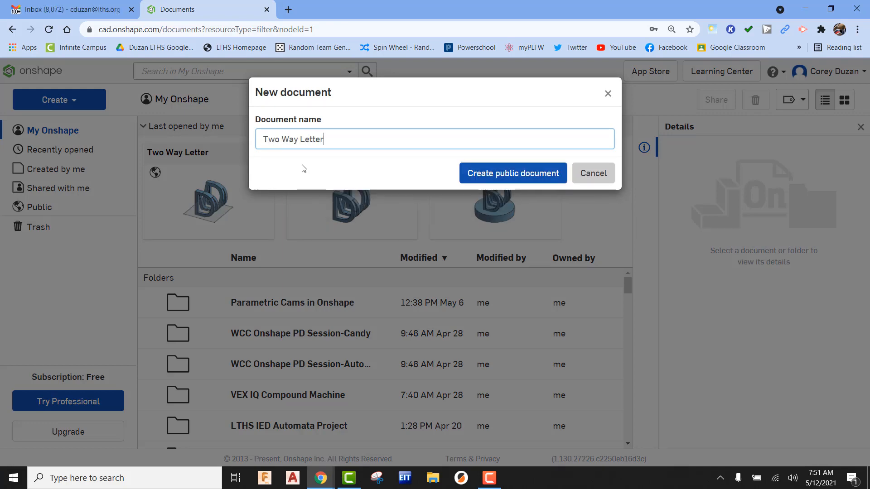
{"action": "left_click", "coordinate": [497, 173]}
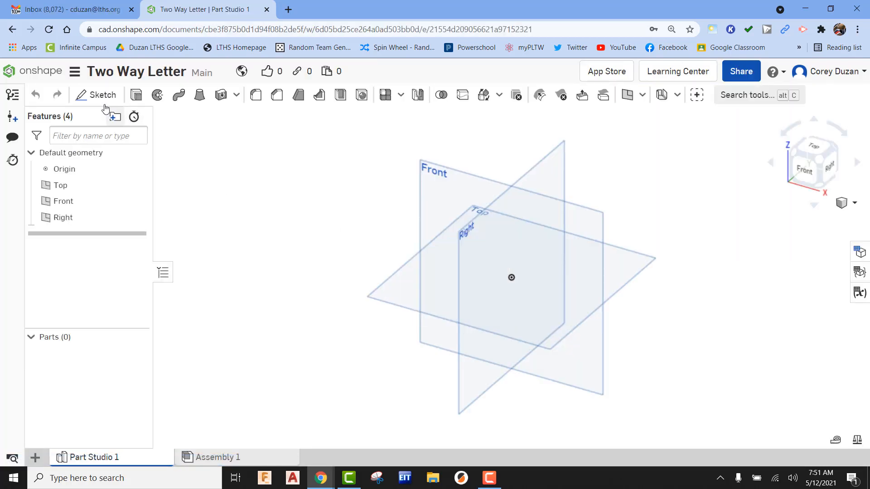
- Start a sketch on the Front plane and add the text "D" in a box about 3.5 in tall with its corner on the origin
{"action": "left_click", "coordinate": [96, 95]}
{"action": "left_click", "coordinate": [433, 173]}
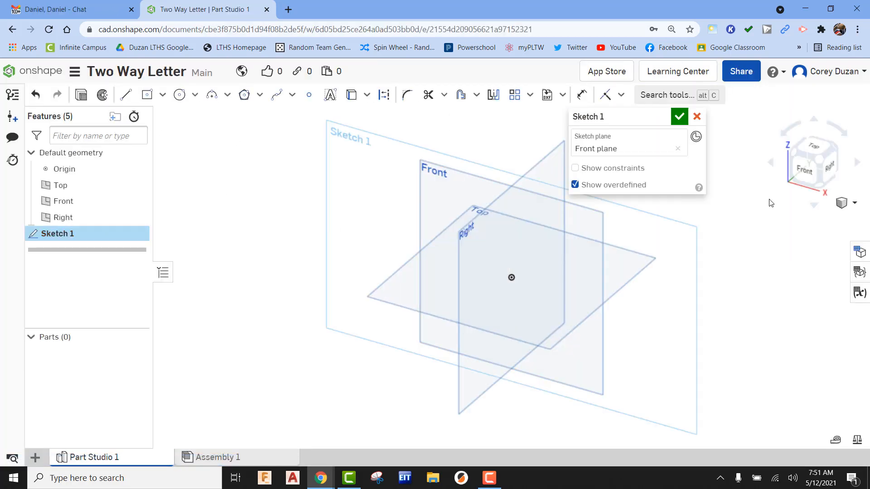
{"action": "middle_click_drag", "start_coordinate": [669, 267], "coordinate": [487, 322]}
{"action": "left_click", "coordinate": [330, 96]}
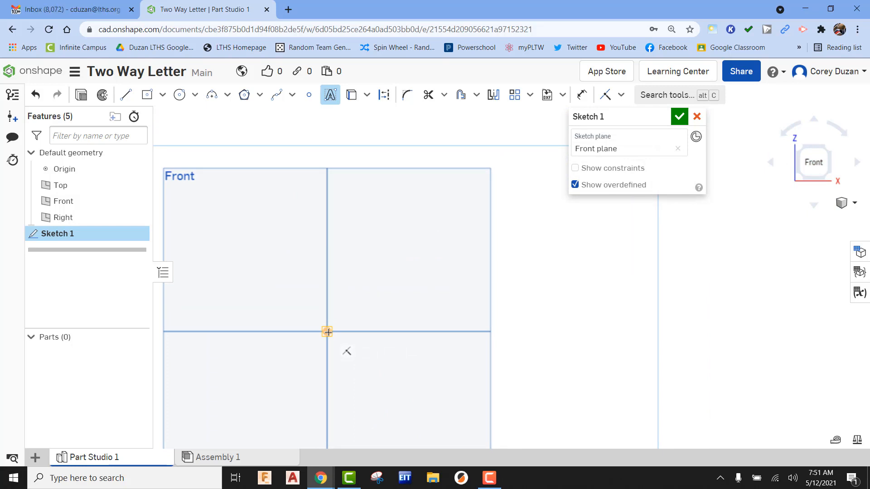
{"action": "left_click", "coordinate": [327, 332]}
{"action": "left_click", "coordinate": [504, 142]}
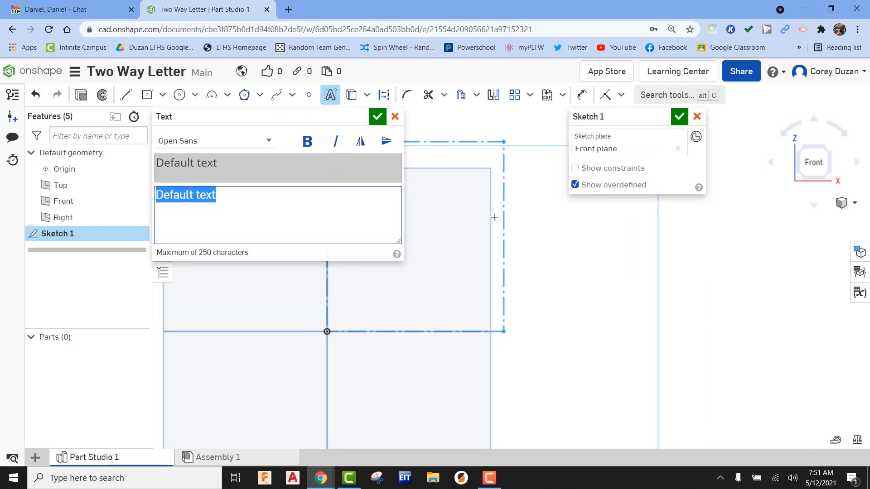
{"action": "type", "text": "d"}
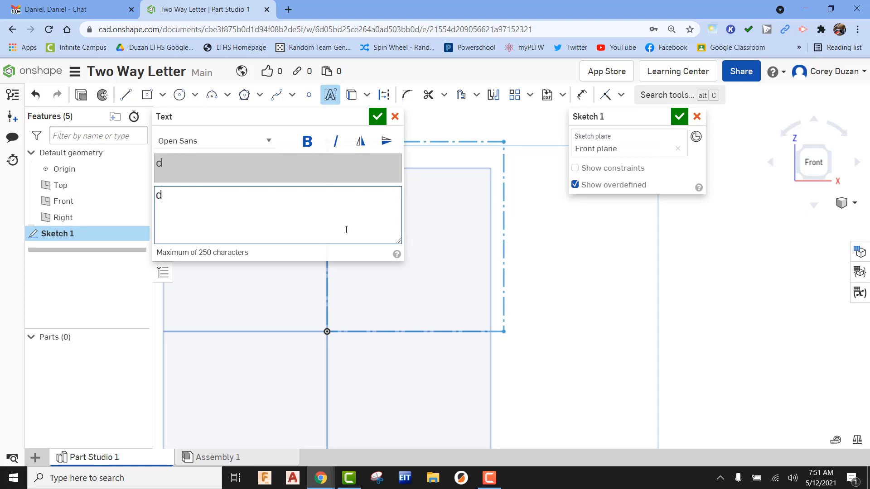
{"action": "key", "text": "BackSpace"}
{"action": "type", "text": "D"}
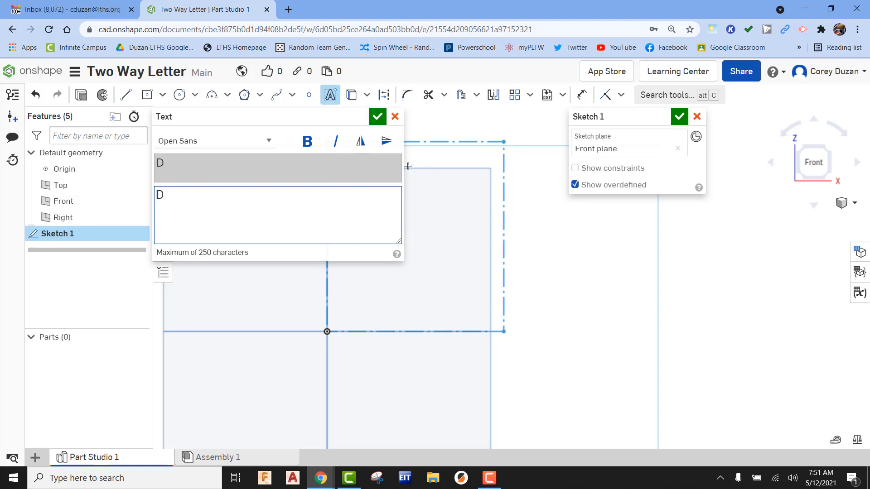
{"action": "left_click", "coordinate": [379, 119]}
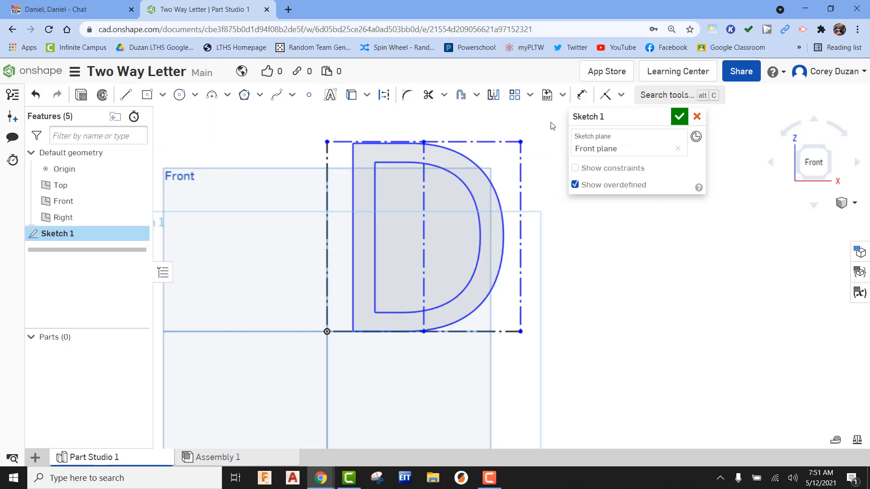
- Dimension the height of the letter D's text box to 3 in and finish the sketch
{"action": "left_click", "coordinate": [582, 95]}
{"action": "left_click", "coordinate": [327, 202]}
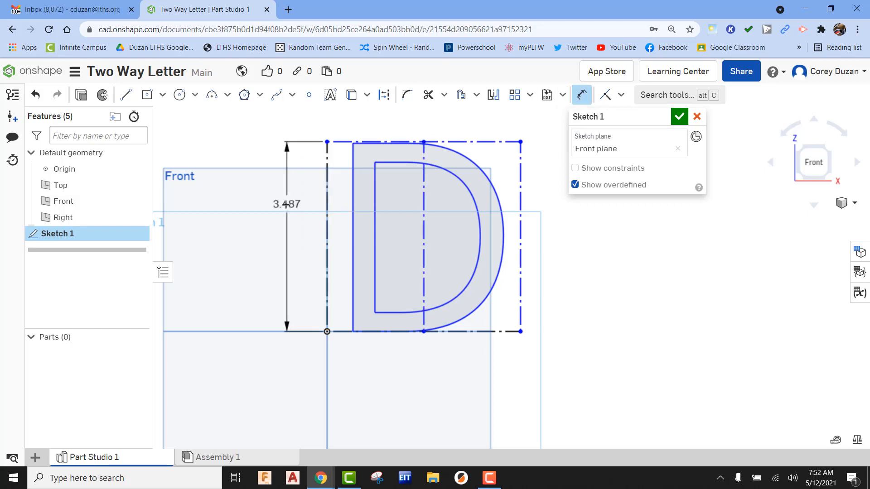
{"action": "left_click", "coordinate": [286, 205]}
{"action": "type", "text": "3"}
{"action": "key", "text": "Return"}
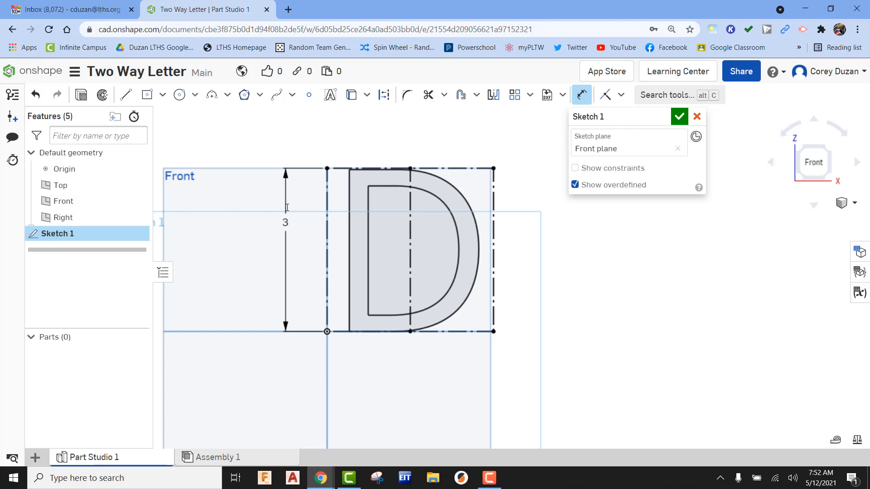
{"action": "left_click", "coordinate": [680, 117]}
- Extrude the letter D as a new solid to a blind depth of 6 in, flipped to run behind the Front plane
{"action": "left_click", "coordinate": [825, 152]}
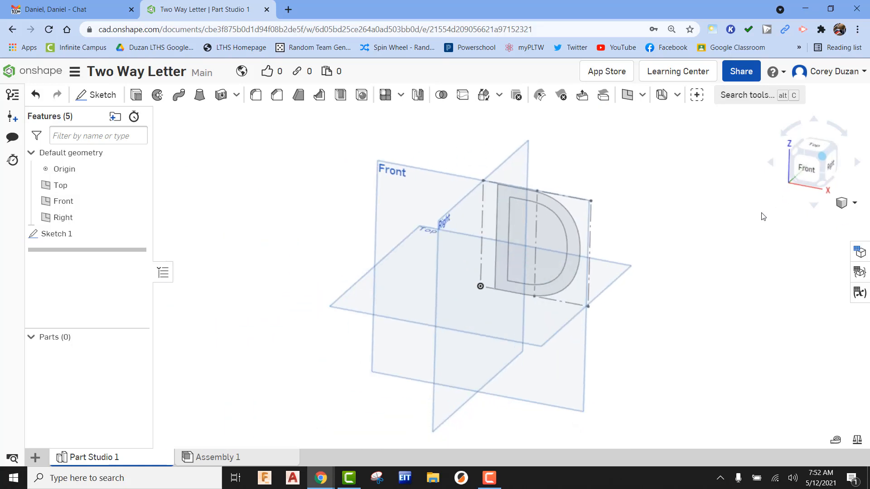
{"action": "left_click", "coordinate": [136, 95]}
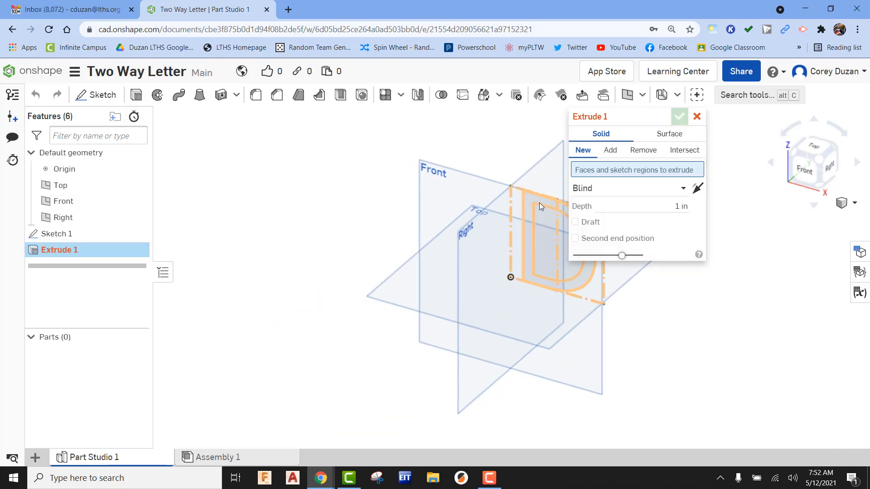
{"action": "left_click", "coordinate": [544, 219]}
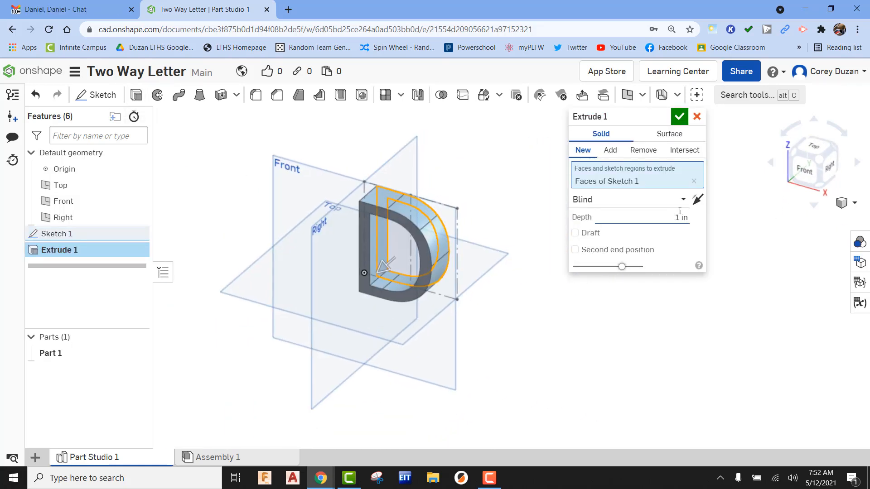
{"action": "left_click", "coordinate": [698, 200]}
{"action": "left_click", "coordinate": [677, 219]}
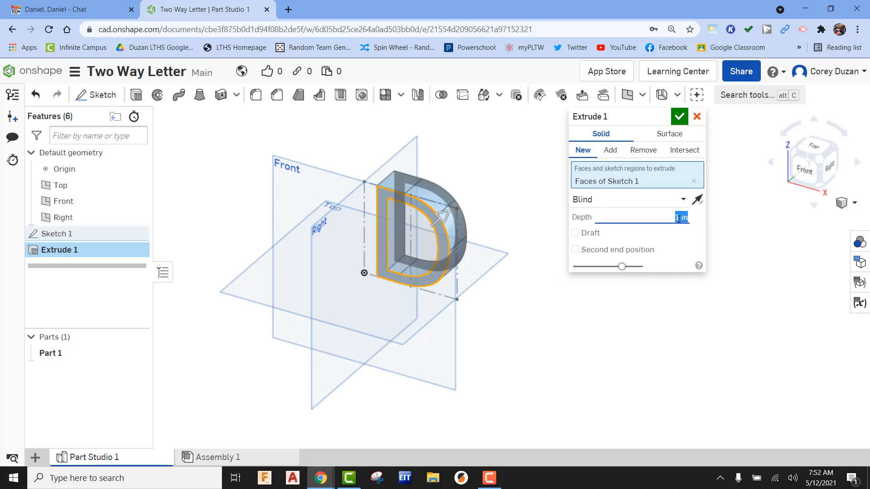
{"action": "type", "text": "6"}
{"action": "key", "text": "Return"}
{"action": "left_click", "coordinate": [681, 118]}
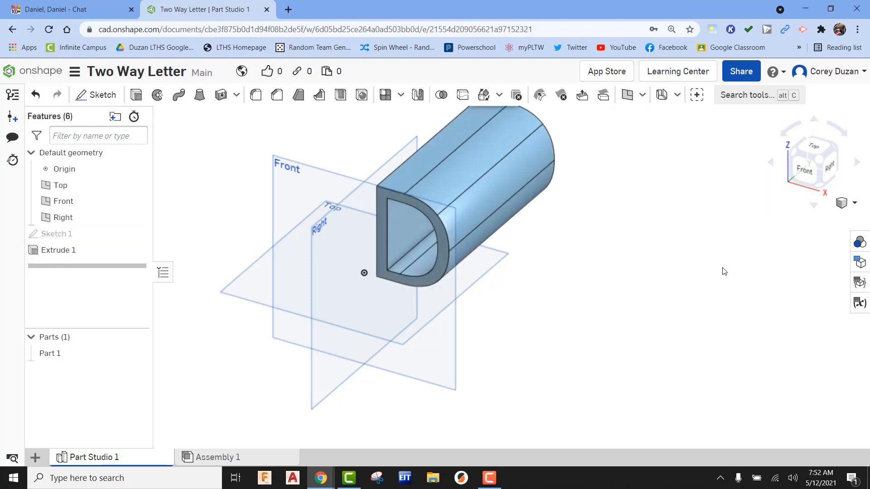
- Create a plane offset about 5.59 in from the Right plane, placed clear of the D on its curved side
{"action": "key", "text": "f"}
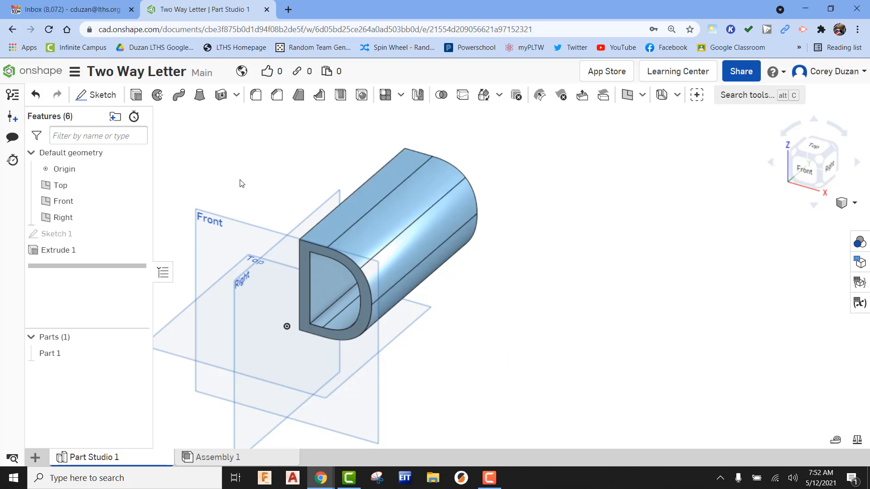
{"action": "middle_click_drag", "start_coordinate": [383, 268], "coordinate": [498, 198]}
{"action": "left_click", "coordinate": [810, 173]}
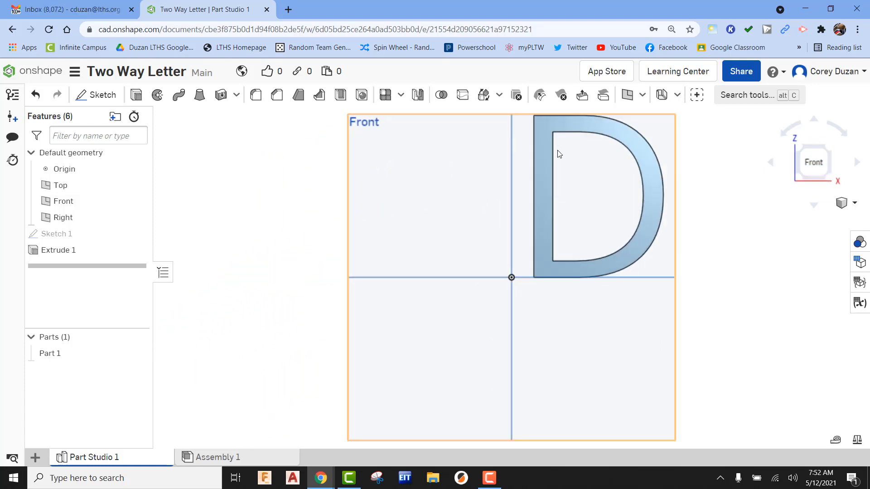
{"action": "left_click", "coordinate": [830, 153]}
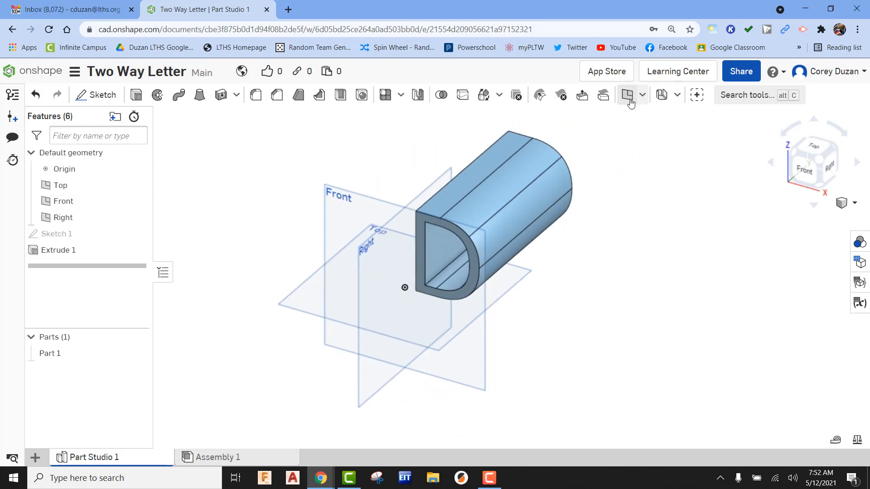
{"action": "left_click", "coordinate": [627, 94]}
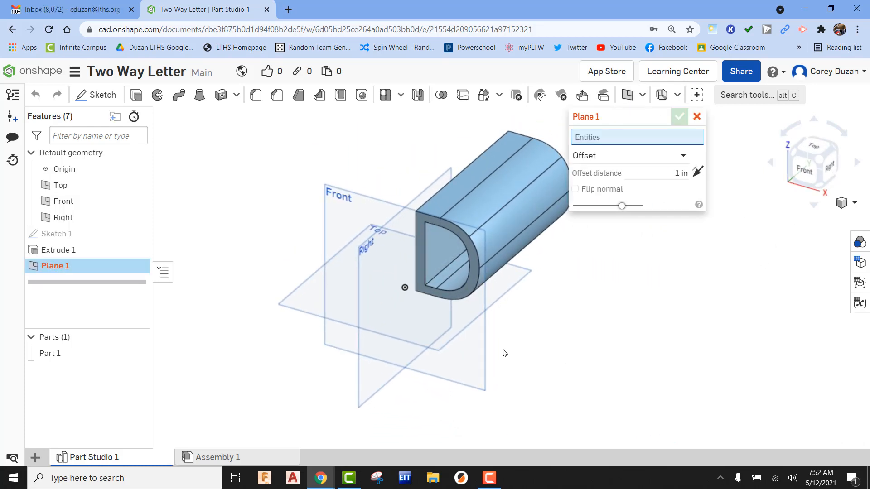
{"action": "left_click", "coordinate": [367, 249]}
{"action": "left_click_drag", "start_coordinate": [460, 308], "coordinate": [573, 336]}
{"action": "left_click", "coordinate": [804, 188]}
{"action": "middle_click_drag", "start_coordinate": [711, 346], "coordinate": [394, 344]}
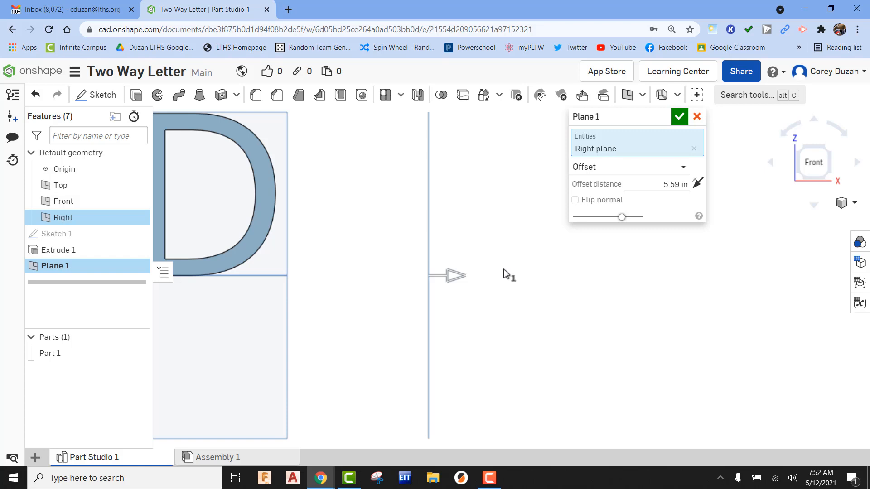
{"action": "left_click", "coordinate": [679, 117]}
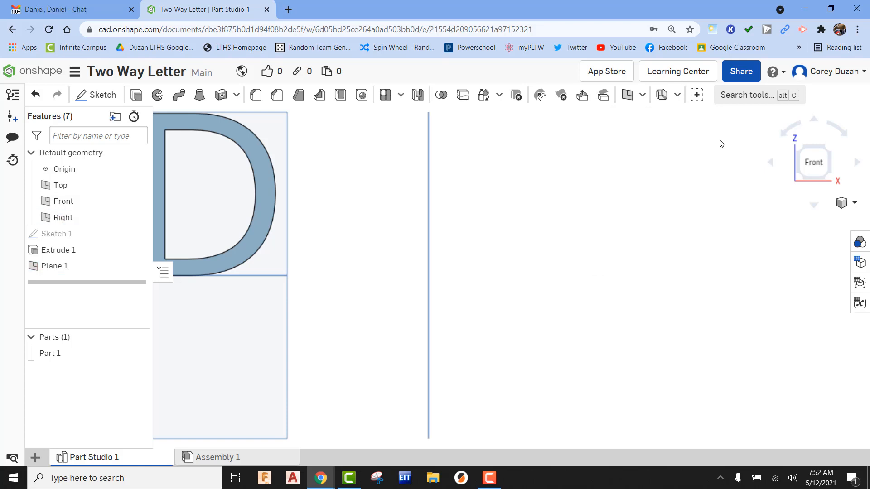
- Start a sketch on the new offset plane and add the text "M" over the extruded D, its baseline level with the origin
{"action": "left_click", "coordinate": [829, 149]}
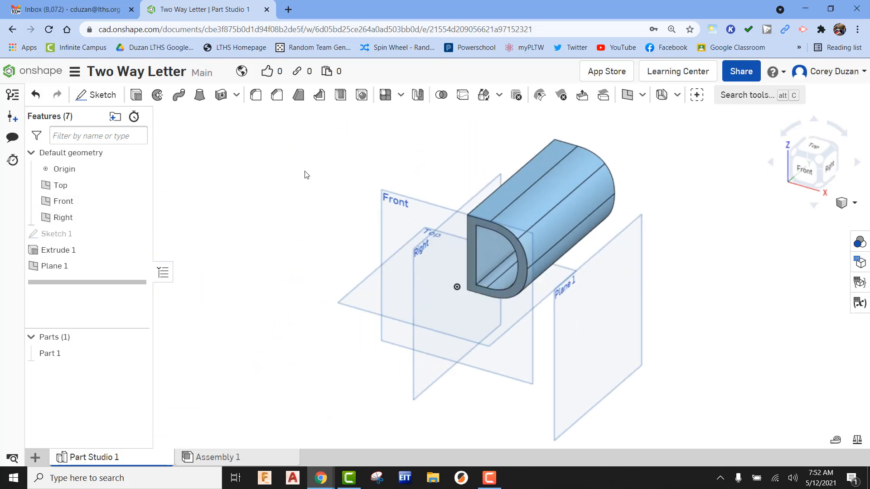
{"action": "left_click", "coordinate": [93, 95]}
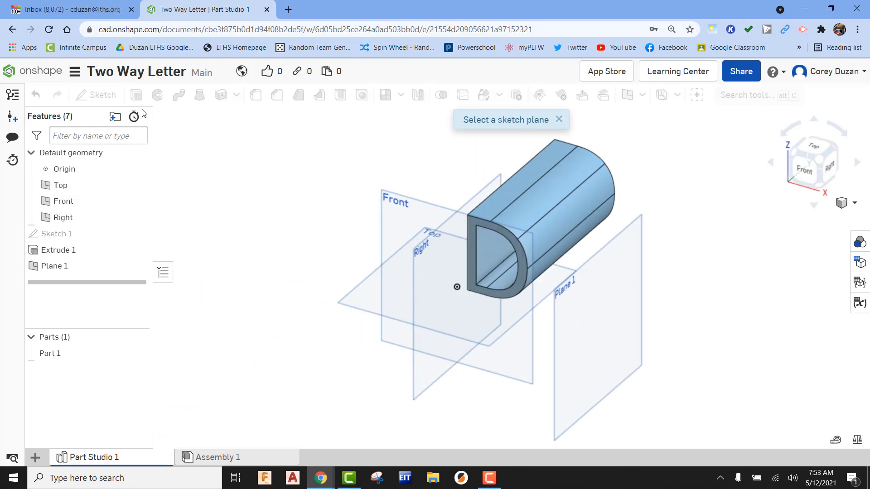
{"action": "left_click", "coordinate": [590, 264]}
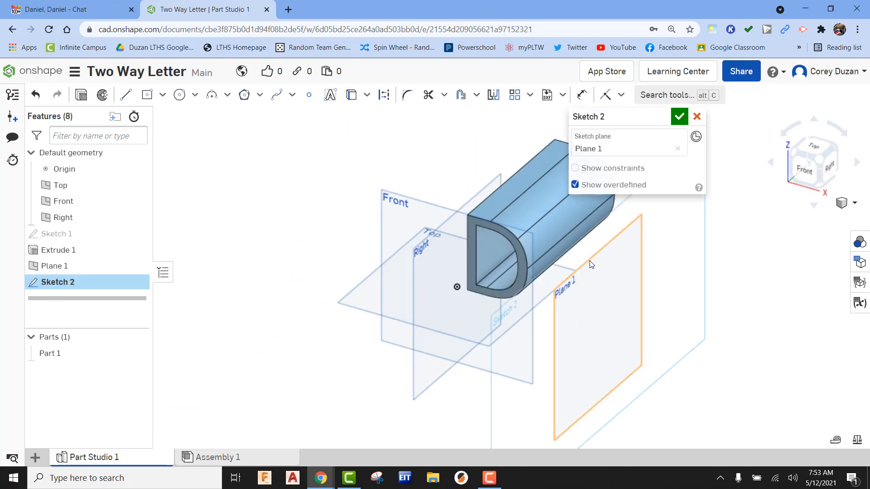
{"action": "left_click", "coordinate": [828, 172]}
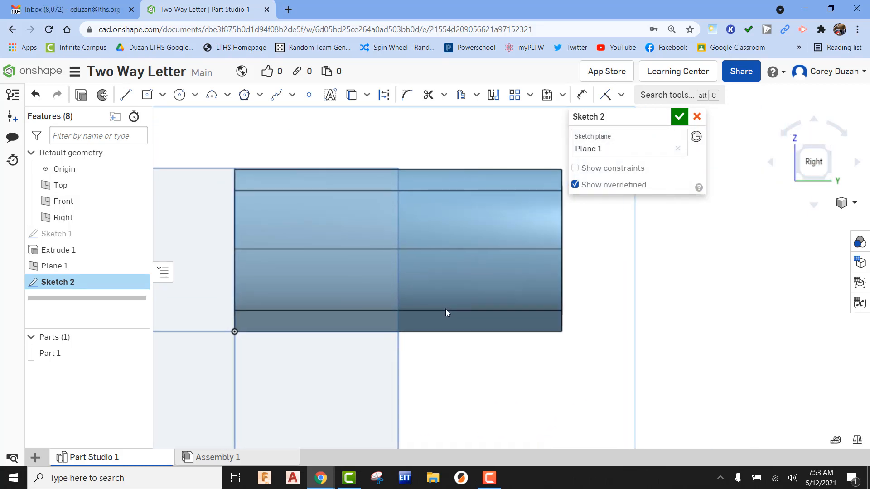
{"action": "left_click", "coordinate": [330, 95]}
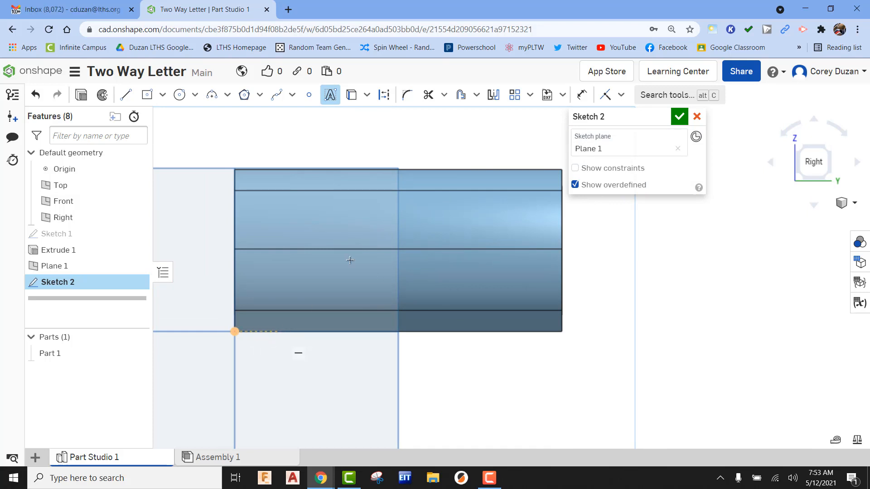
{"action": "left_click", "coordinate": [279, 331]}
{"action": "left_click", "coordinate": [505, 136]}
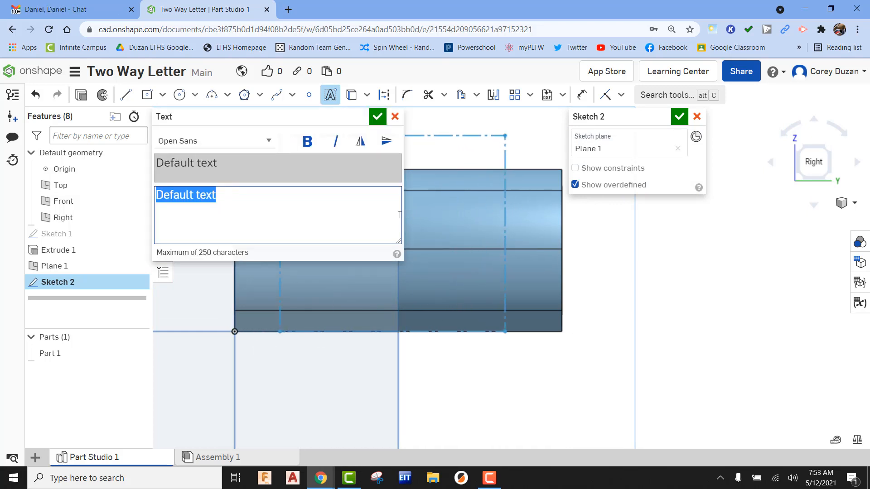
{"action": "type", "text": "M"}
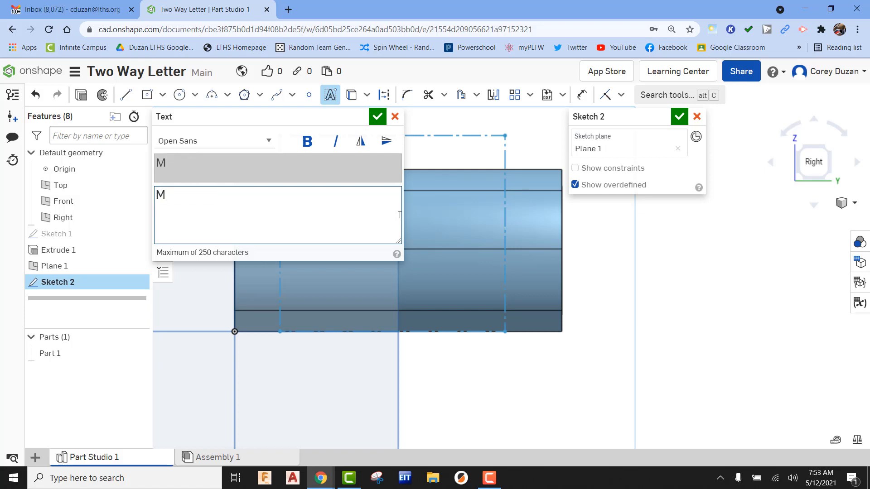
{"action": "left_click", "coordinate": [377, 117]}
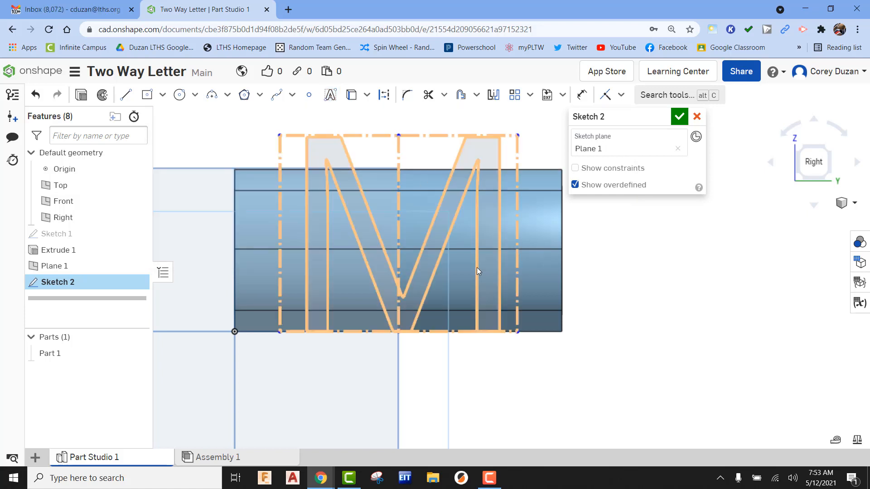
- Dimension the height of the letter M's text box to 3 in and finish the sketch
{"action": "left_click", "coordinate": [581, 95]}
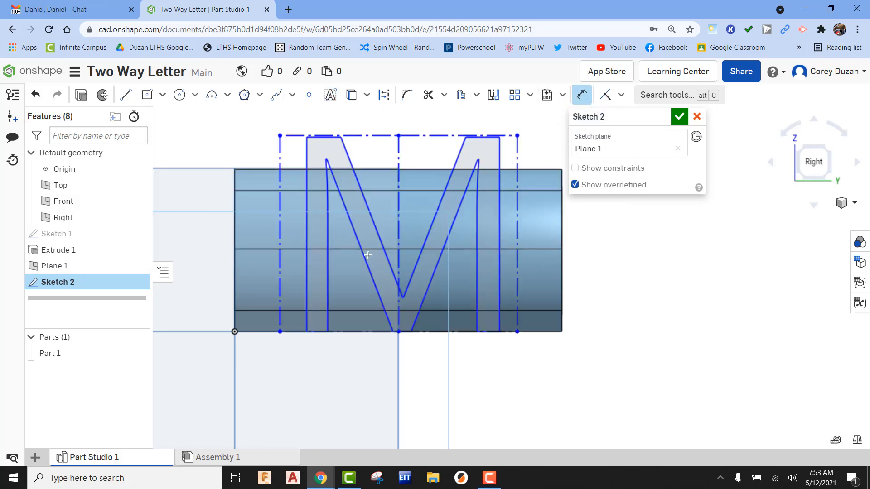
{"action": "left_click", "coordinate": [280, 205]}
{"action": "left_click", "coordinate": [193, 205]}
{"action": "type", "text": "3"}
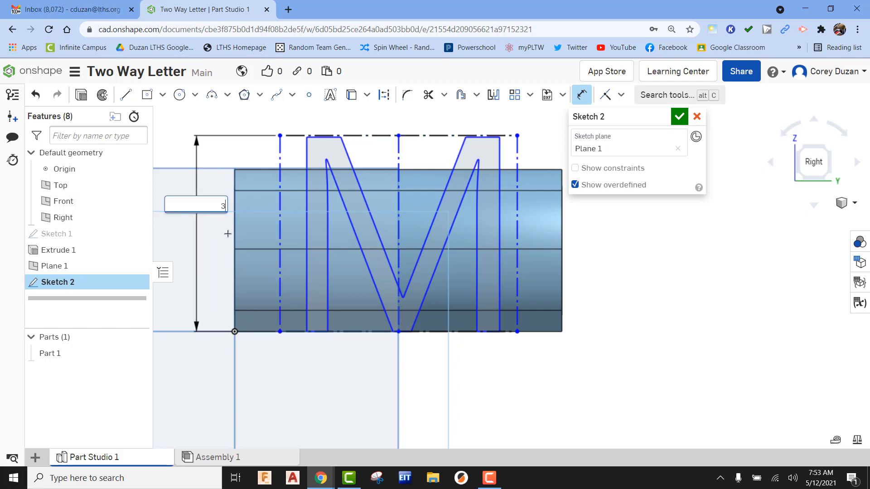
{"action": "key", "text": "Return"}
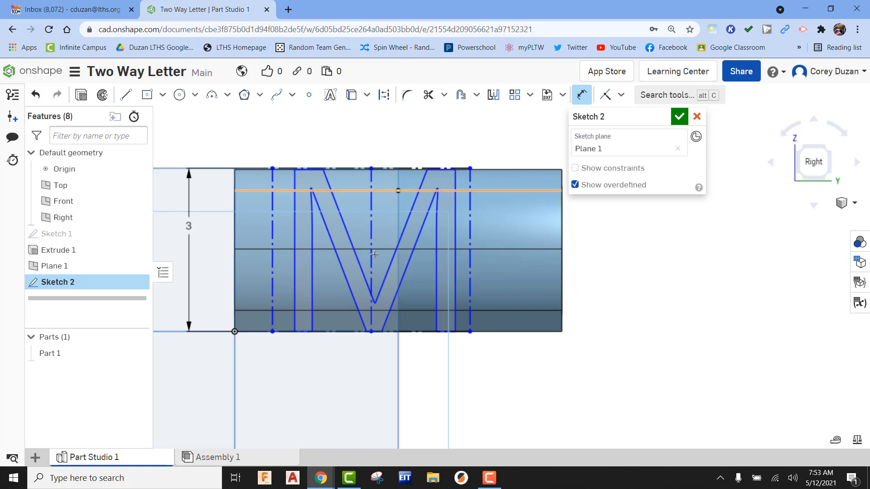
{"action": "left_click", "coordinate": [678, 117]}
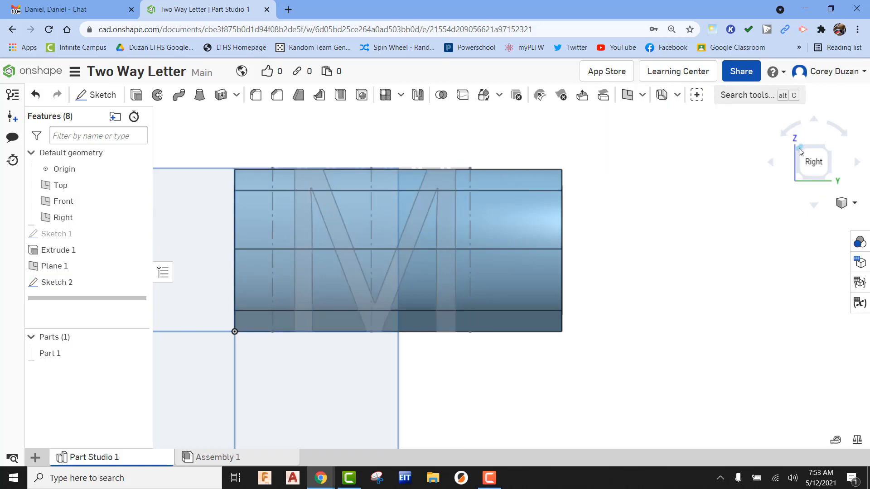
- Extrude the letter M as an Intersect through the D, with Part 1 as merge scope and a blind depth of 8.7 in
{"action": "left_click", "coordinate": [799, 147]}
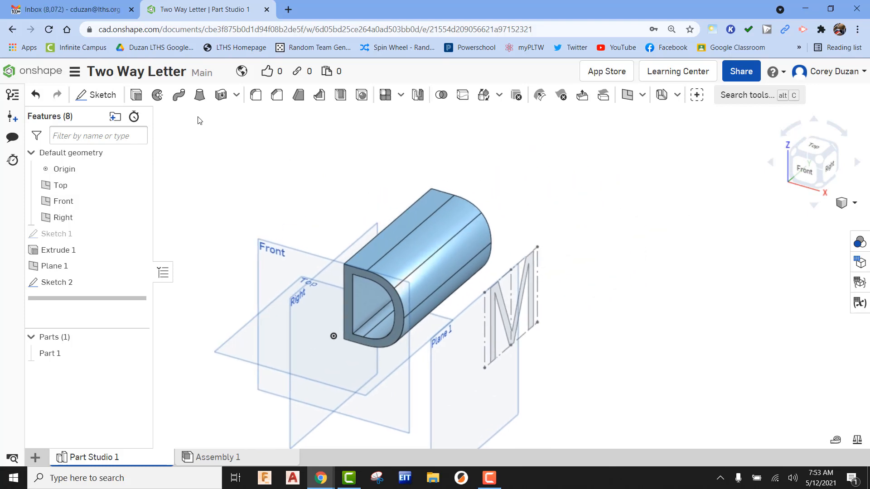
{"action": "left_click", "coordinate": [136, 94]}
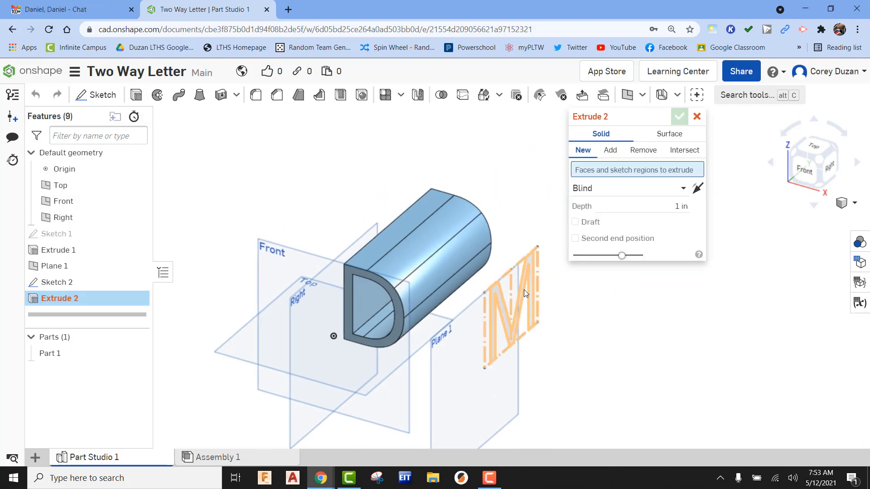
{"action": "left_click", "coordinate": [533, 270]}
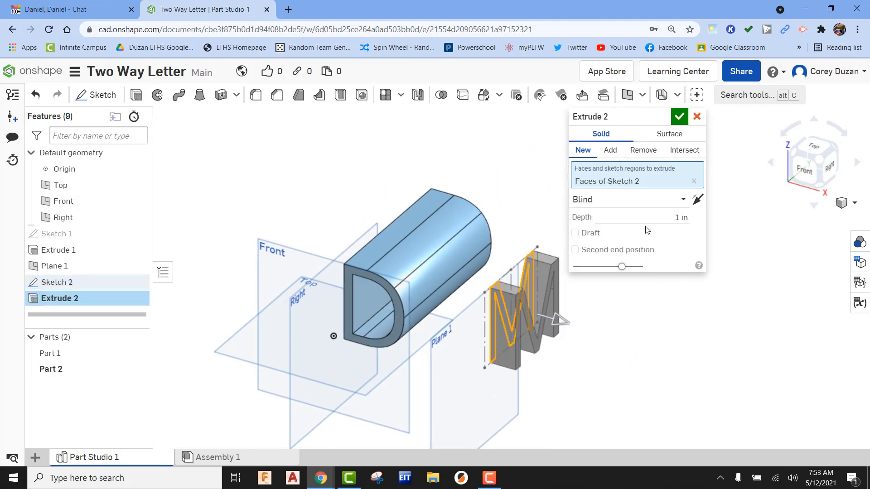
{"action": "left_click", "coordinate": [683, 151]}
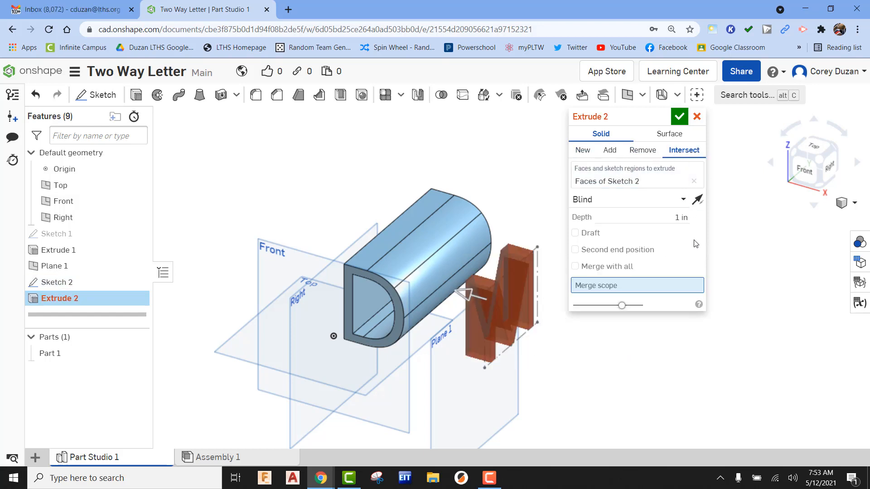
{"action": "left_click_drag", "start_coordinate": [467, 294], "coordinate": [254, 235]}
{"action": "left_click", "coordinate": [698, 200]}
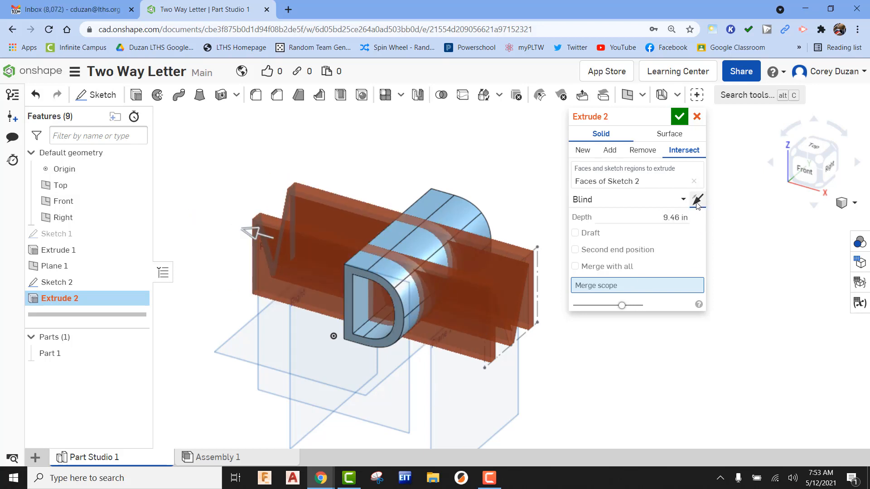
{"action": "left_click_drag", "start_coordinate": [778, 388], "coordinate": [316, 263]}
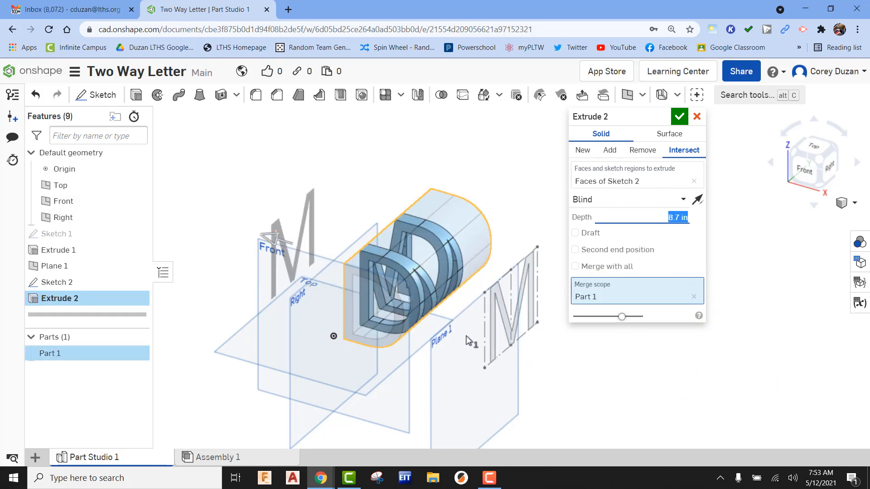
{"action": "left_click", "coordinate": [698, 201]}
{"action": "left_click", "coordinate": [699, 202]}
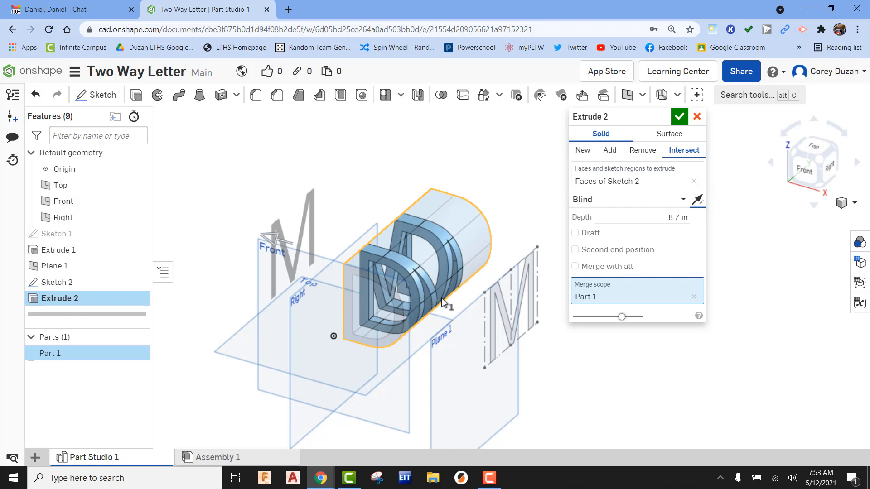
{"action": "mouse_move", "coordinate": [459, 298]}
{"action": "right_mouse_down"}
{"action": "mouse_move", "coordinate": [458, 253]}
{"action": "mouse_move", "coordinate": [459, 298]}
{"action": "right_mouse_up"}
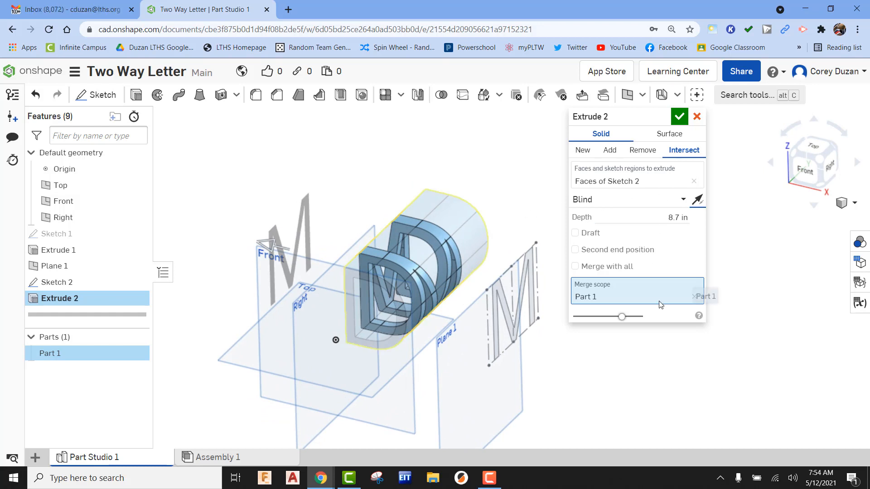
{"action": "scroll", "coordinate": [472, 304], "scroll_direction": "up", "scroll_amount": 5}
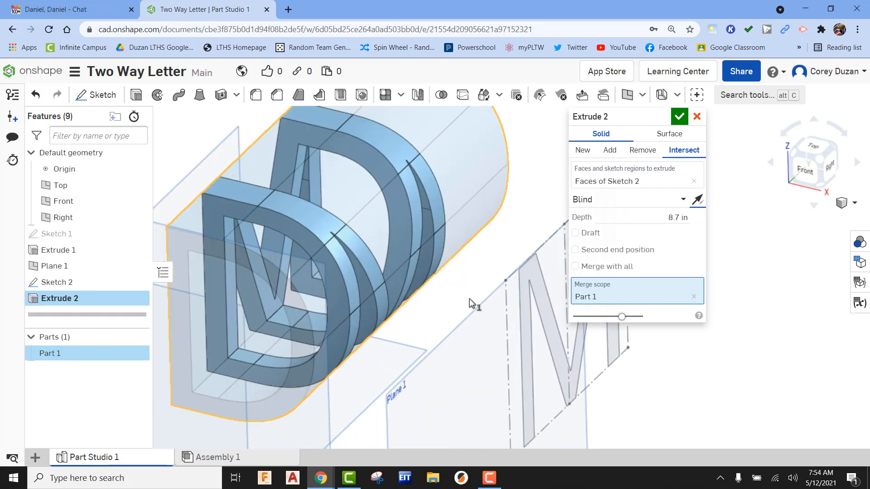
{"action": "scroll", "coordinate": [471, 304], "scroll_direction": "down", "scroll_amount": 3}
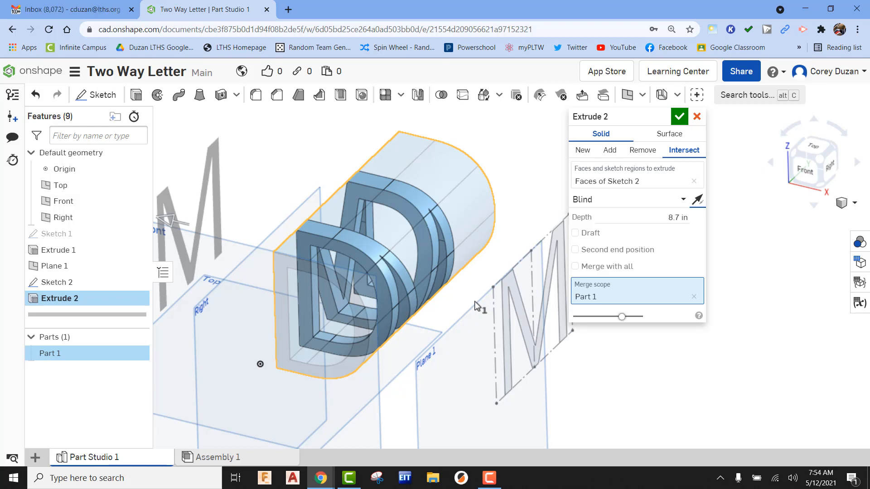
{"action": "left_click", "coordinate": [679, 117]}
- Hide the Top, Front and Right planes and the offset plane used for the M sketch
{"action": "key", "text": "f"}
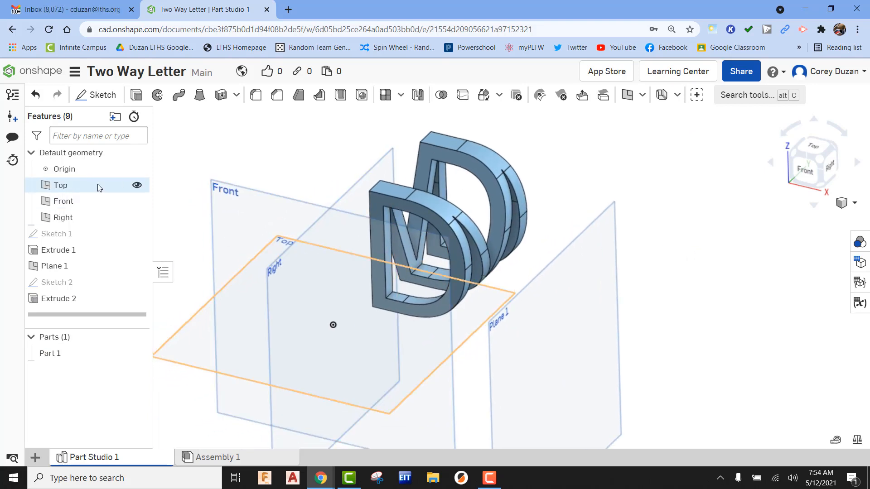
{"action": "left_click", "coordinate": [137, 185]}
{"action": "left_click", "coordinate": [137, 201]}
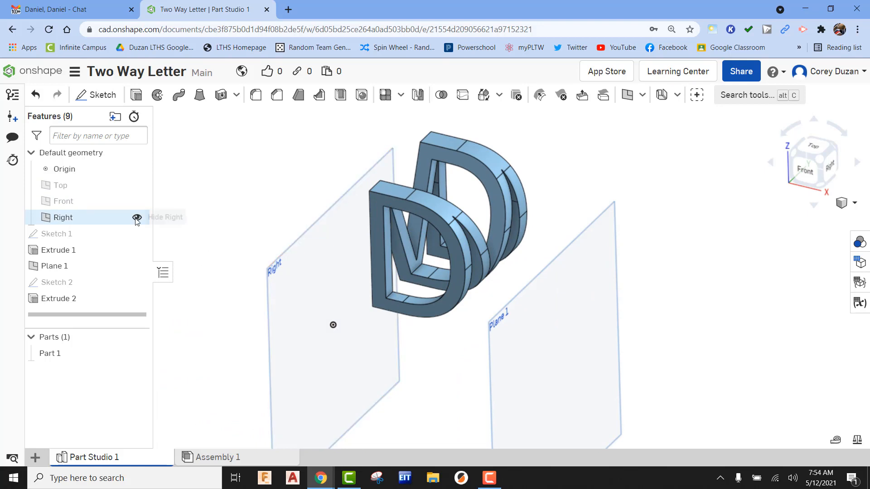
{"action": "left_click", "coordinate": [137, 218]}
{"action": "left_click", "coordinate": [137, 266]}
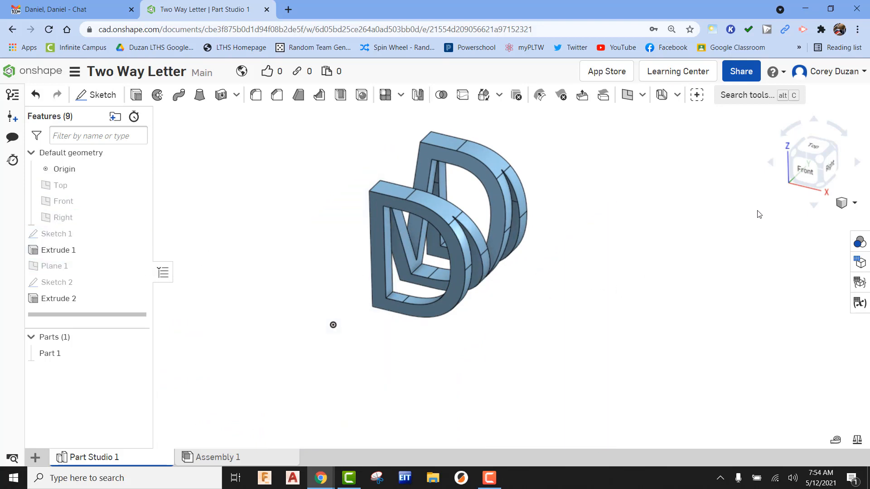
- Examine the combined letter from the front for the D and from the right side for the M
{"action": "left_click", "coordinate": [797, 167]}
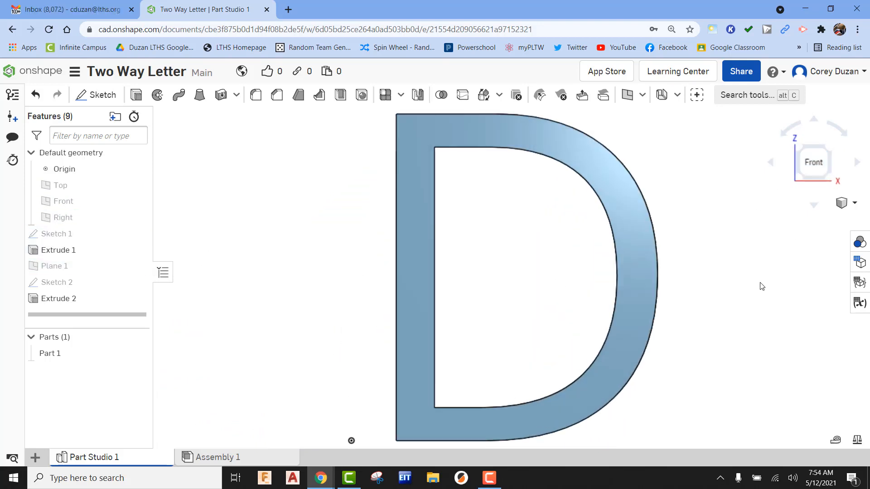
{"action": "right_click_drag", "start_coordinate": [754, 278], "coordinate": [743, 273]}
{"action": "left_click", "coordinate": [831, 165]}
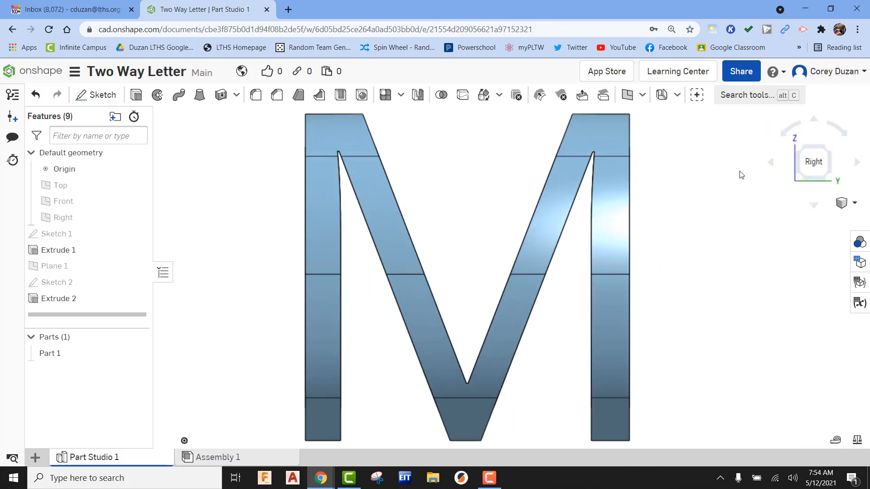
{"action": "left_click", "coordinate": [800, 146]}
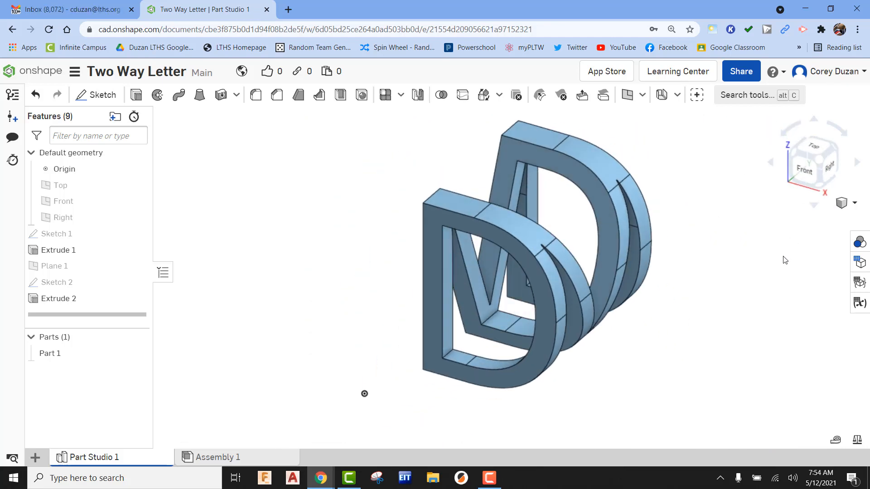
{"action": "middle_click_drag", "start_coordinate": [763, 262], "coordinate": [695, 258]}
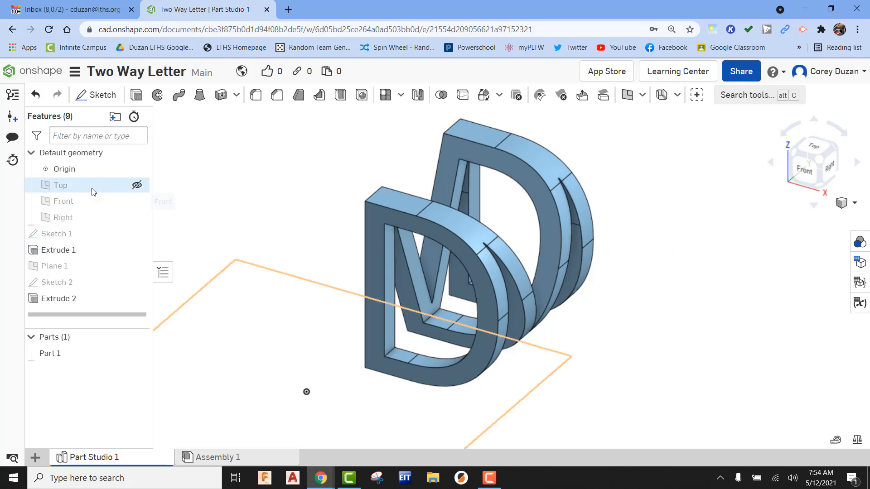
- Show the Top plane again and start a new sketch on it, viewed from above
{"action": "left_click", "coordinate": [136, 186]}
{"action": "scroll", "coordinate": [503, 195], "scroll_direction": "down", "scroll_amount": 5}
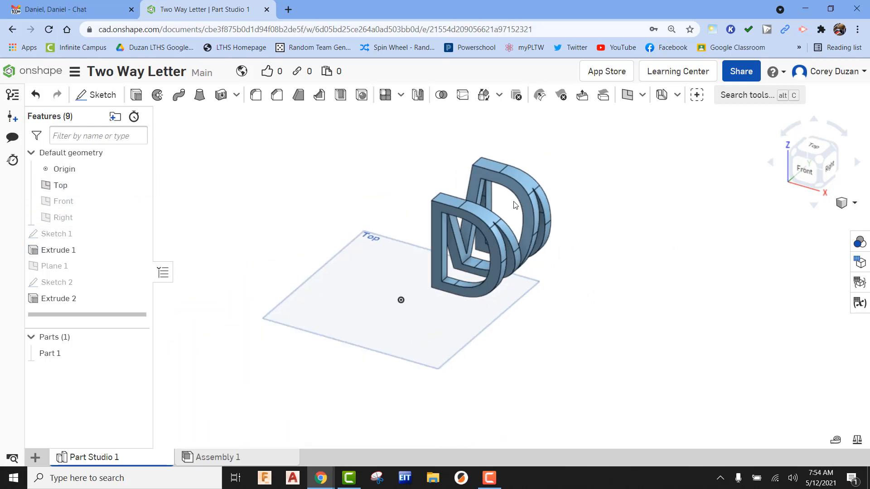
{"action": "left_click", "coordinate": [807, 173]}
{"action": "scroll", "coordinate": [611, 345], "scroll_direction": "up", "scroll_amount": 5}
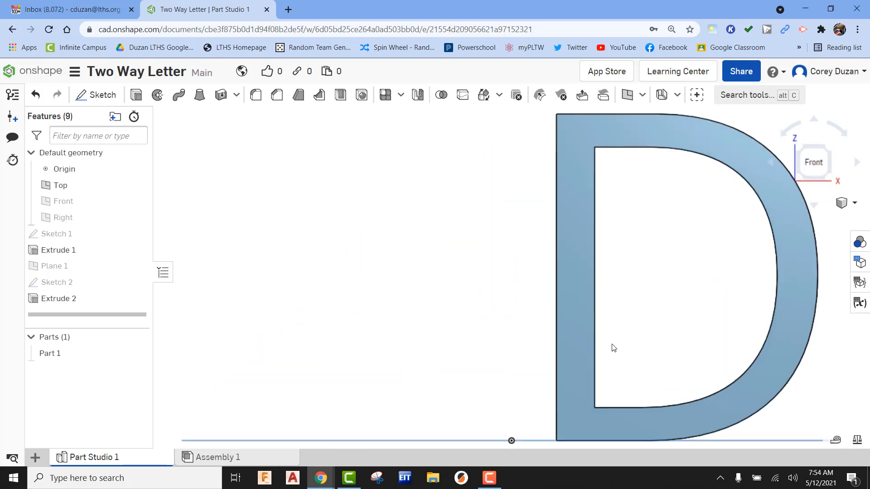
{"action": "left_click", "coordinate": [834, 152]}
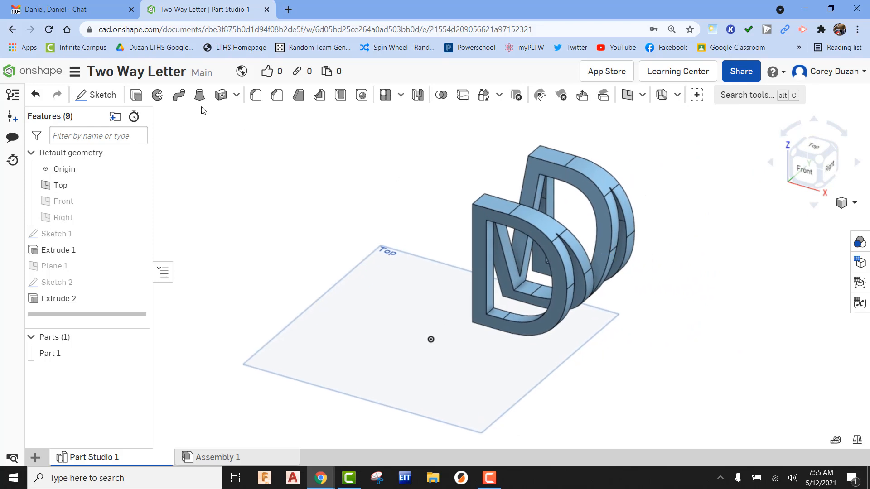
{"action": "left_click", "coordinate": [103, 96]}
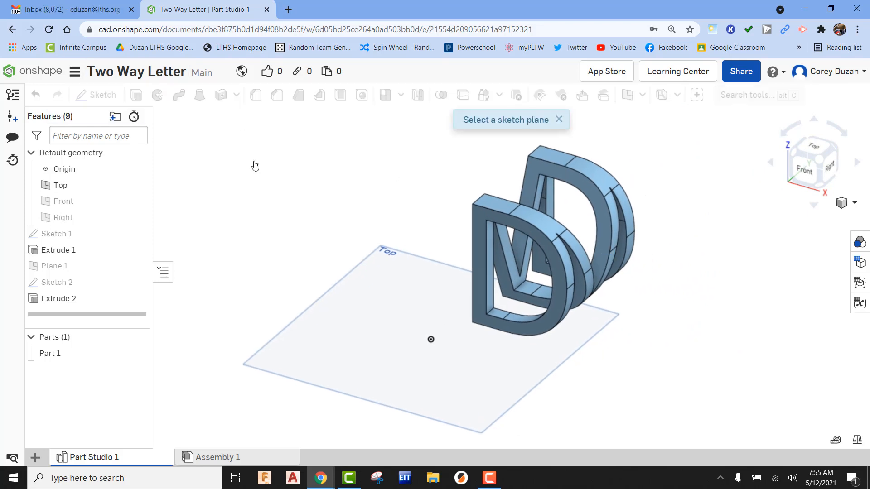
{"action": "left_click", "coordinate": [369, 251]}
{"action": "left_click", "coordinate": [817, 147]}
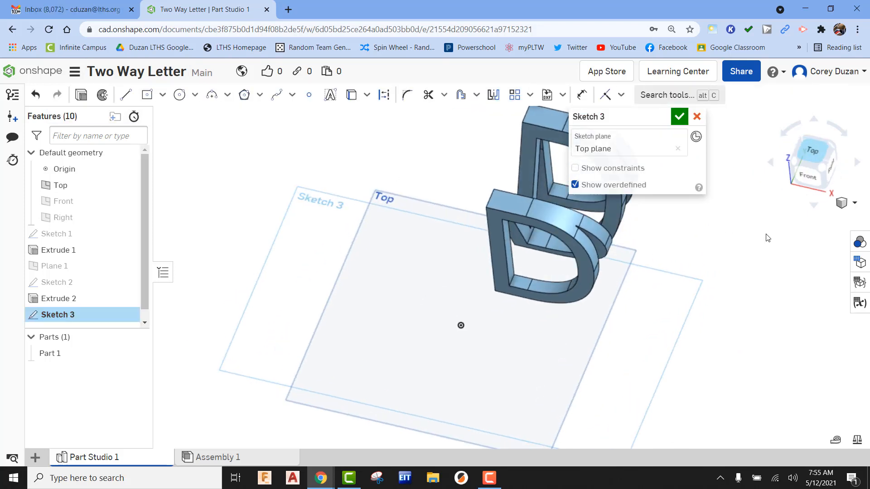
{"action": "scroll", "coordinate": [433, 134], "scroll_direction": "up", "scroll_amount": 2}
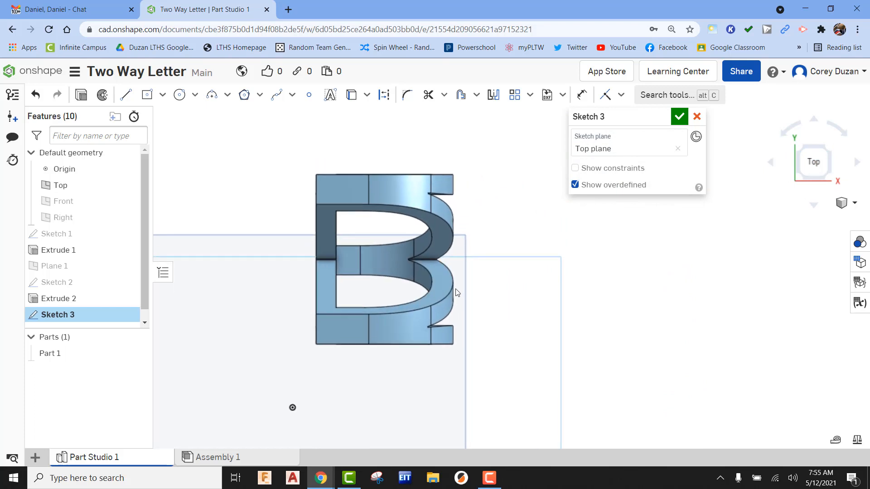
- Sketch a circle about 4.6 in in diameter around the letter, centred near its middle, and finish the sketch
{"action": "key", "text": "c"}
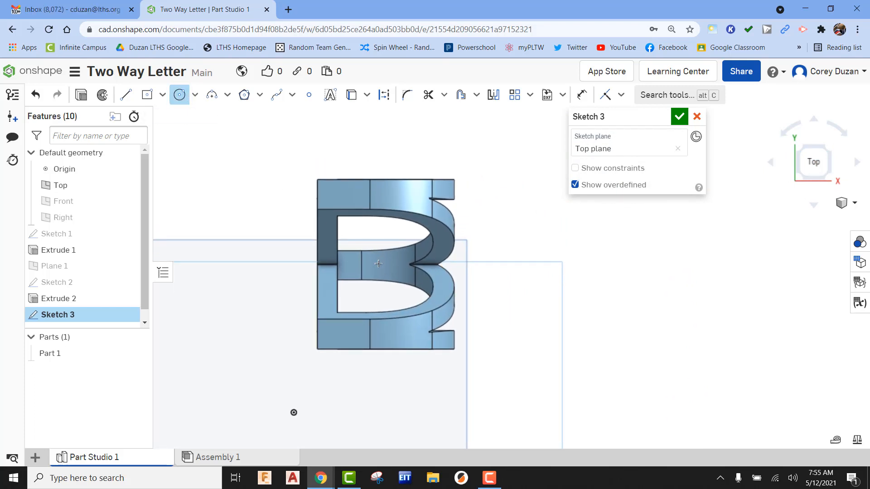
{"action": "left_click", "coordinate": [379, 263]}
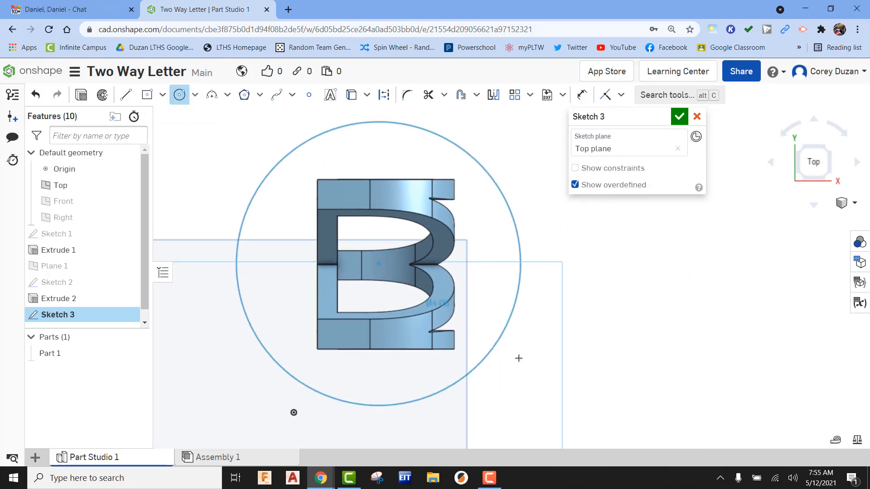
{"action": "left_click", "coordinate": [490, 334]}
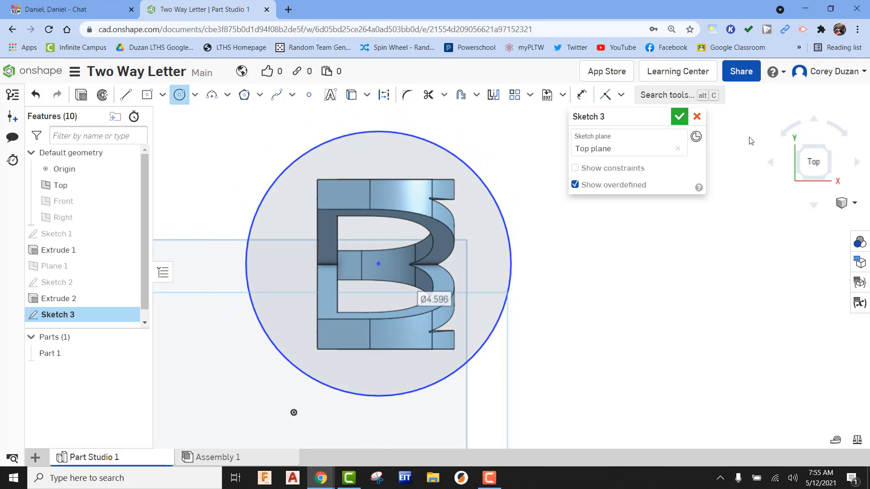
{"action": "left_click", "coordinate": [684, 117]}
- Extrude the circle 1 in downward beneath the letter, adding it to Part 1 as a round base
{"action": "left_click", "coordinate": [830, 180]}
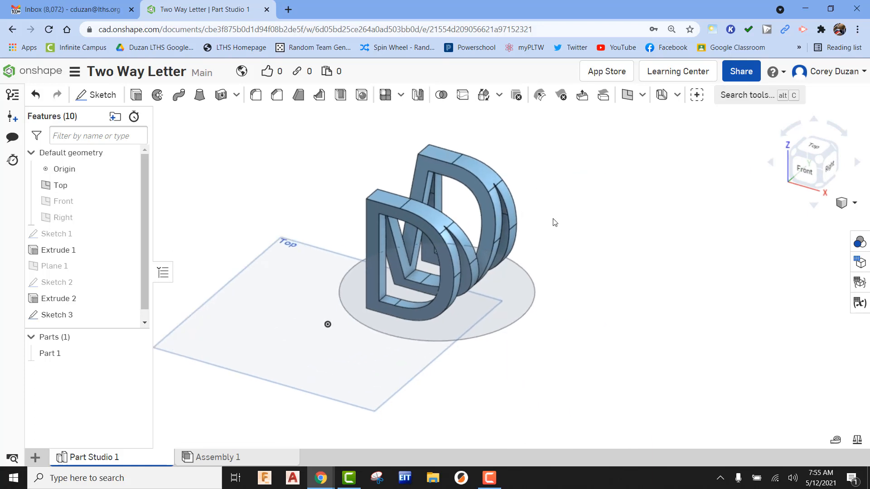
{"action": "left_click", "coordinate": [136, 95]}
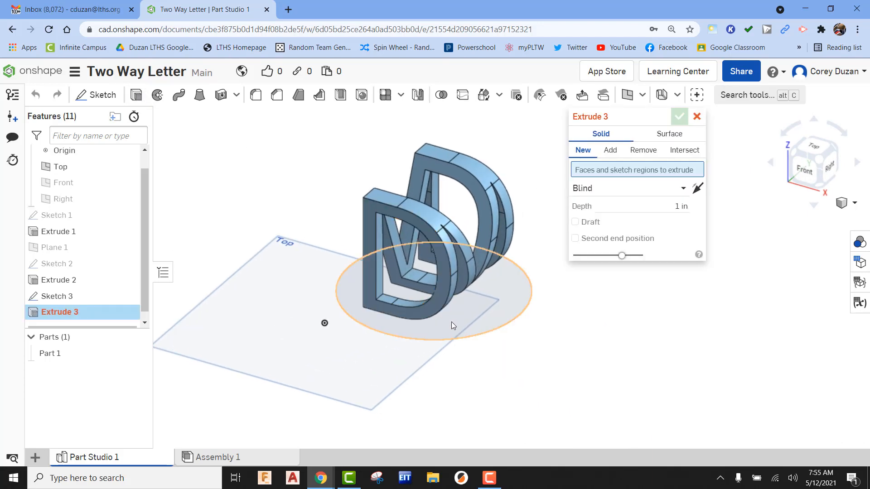
{"action": "left_click", "coordinate": [464, 320]}
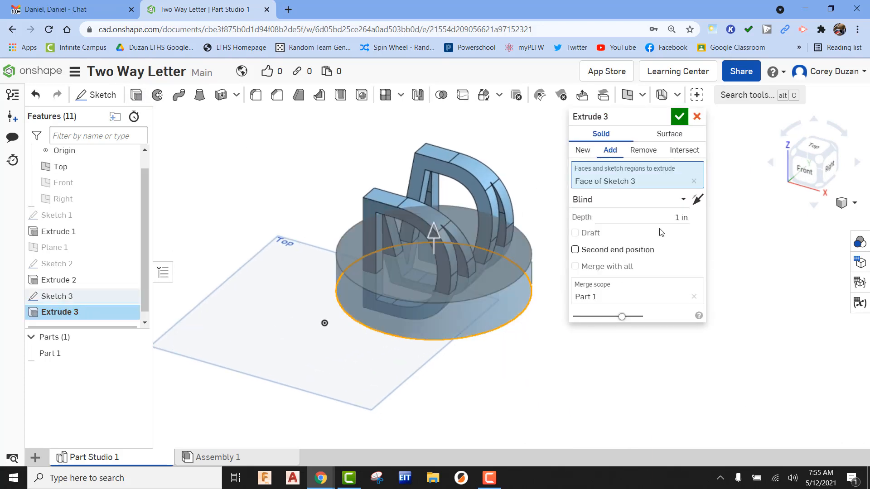
{"action": "left_click", "coordinate": [697, 201]}
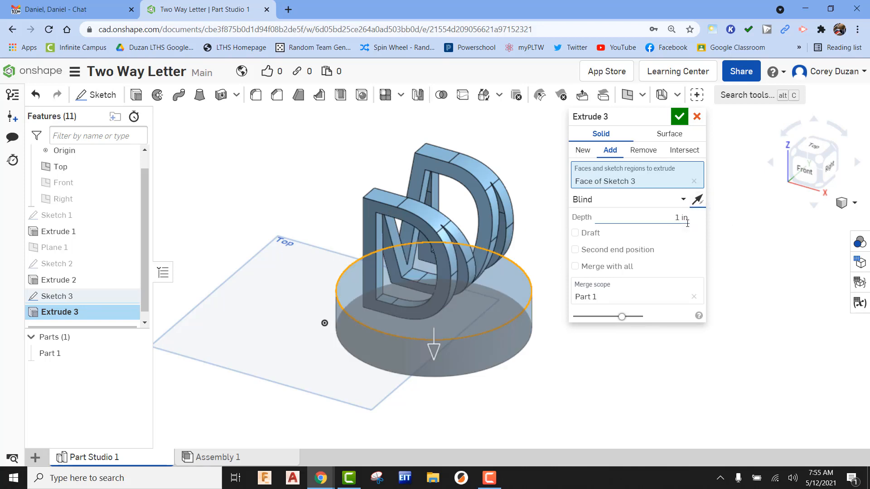
{"action": "left_click", "coordinate": [679, 116]}
- Hide the Top plane and centre the finished model in the view
{"action": "middle_click_drag", "start_coordinate": [681, 229], "coordinate": [626, 243]}
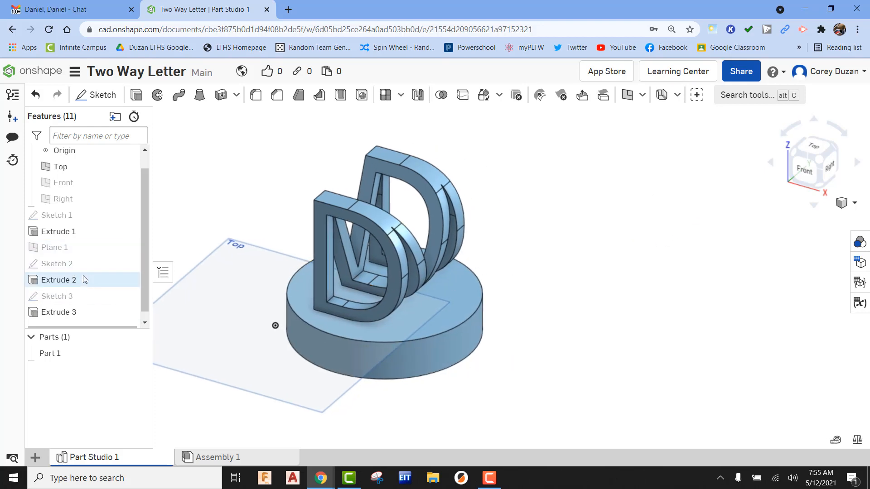
{"action": "left_click", "coordinate": [128, 166]}
{"action": "middle_click_drag", "start_coordinate": [513, 266], "coordinate": [584, 271]}
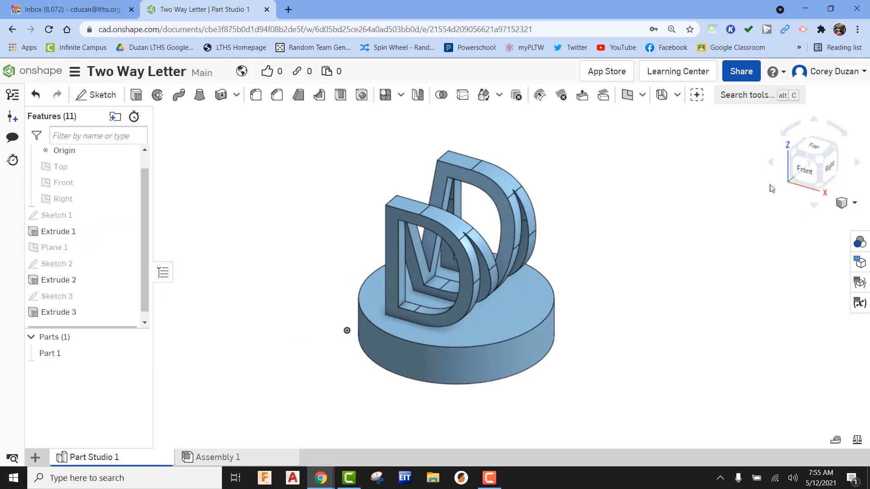
- Examine the letter on its base from the front and the right side, returning to an isometric view
{"action": "left_click", "coordinate": [811, 169]}
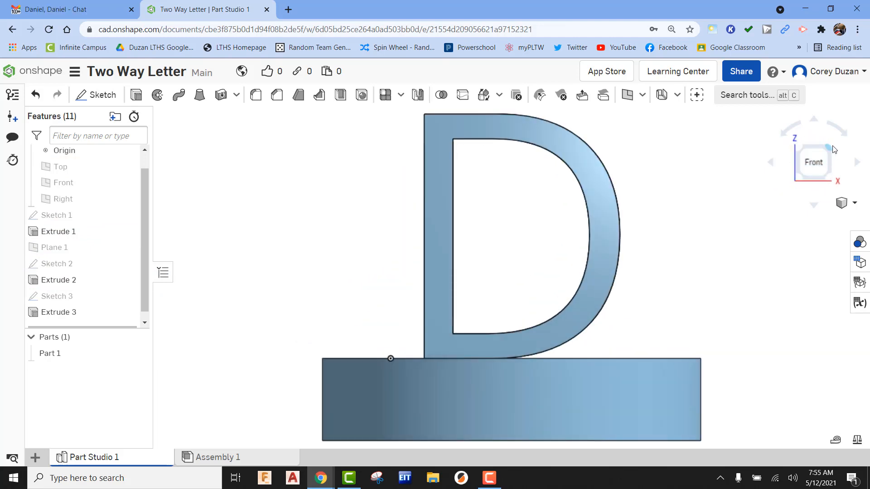
{"action": "left_click", "coordinate": [828, 147]}
{"action": "left_click", "coordinate": [831, 166]}
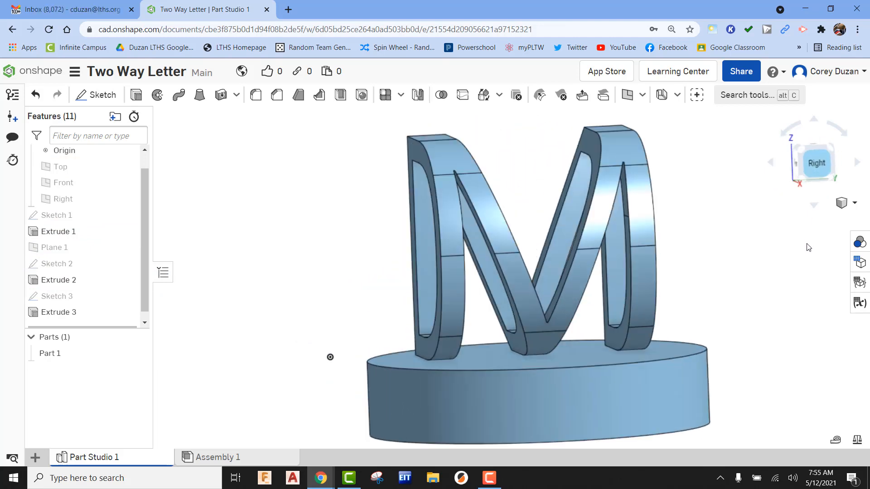
{"action": "left_click", "coordinate": [799, 153]}
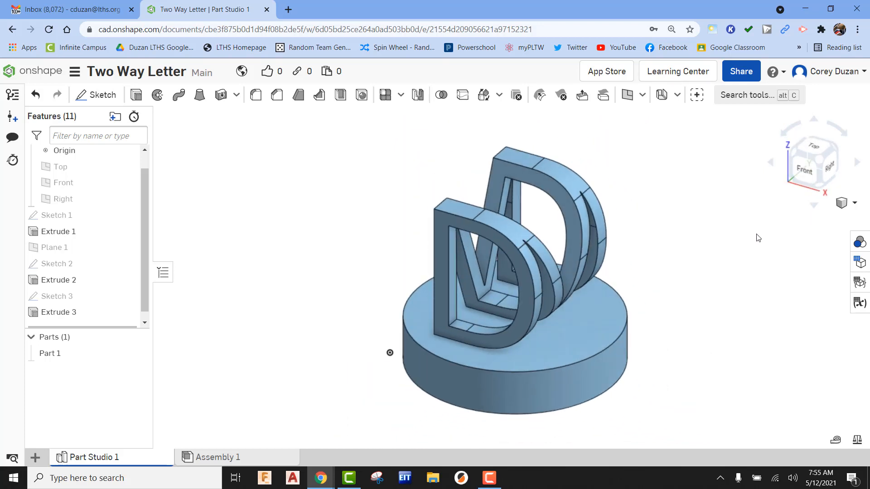